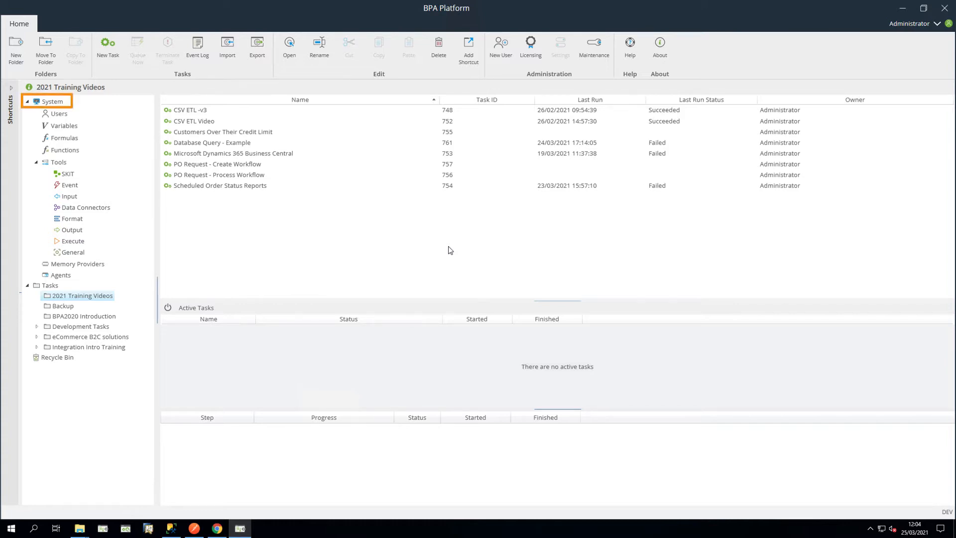
Start a new connection for the Database Query (OLEDB) data connector using the Microsoft OLE DB Provider for SQL Server
click(84, 210)
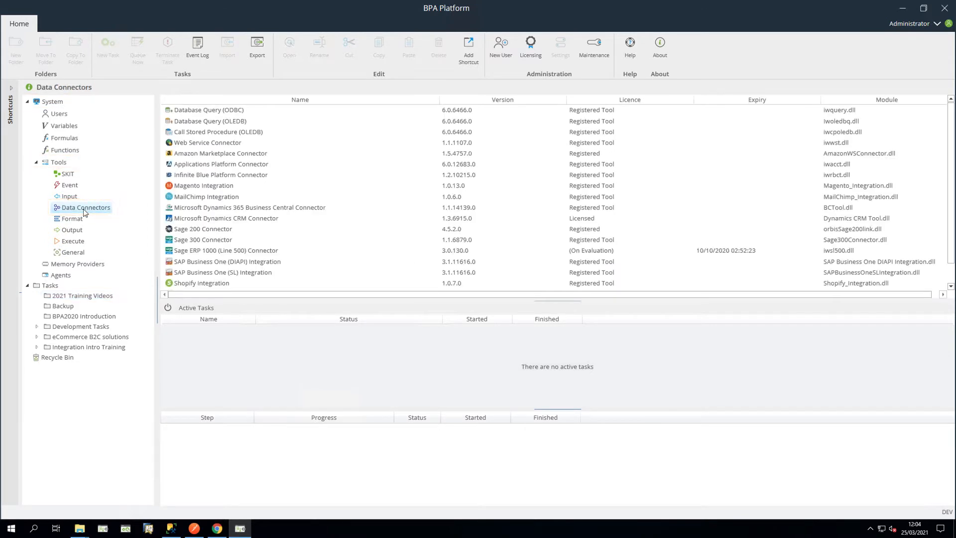
double_click(223, 123)
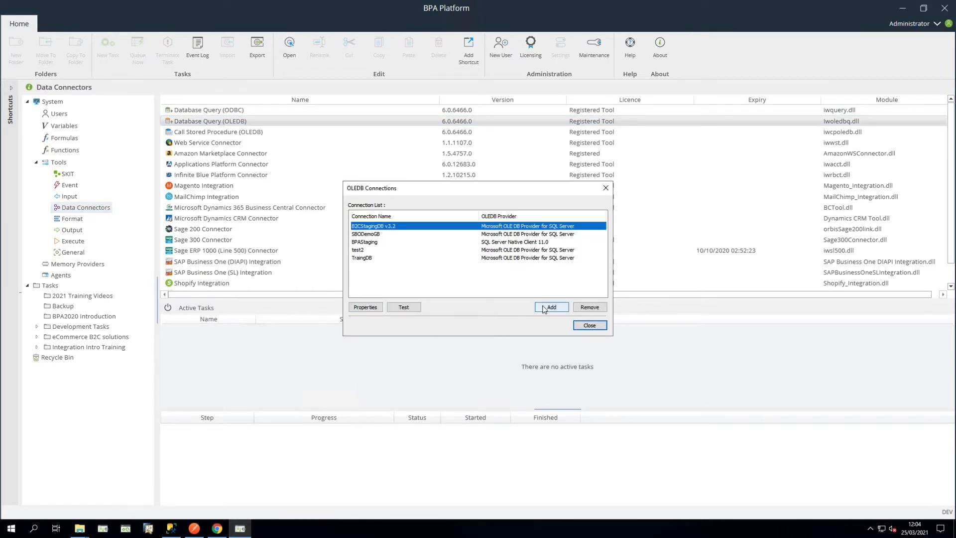
click(544, 309)
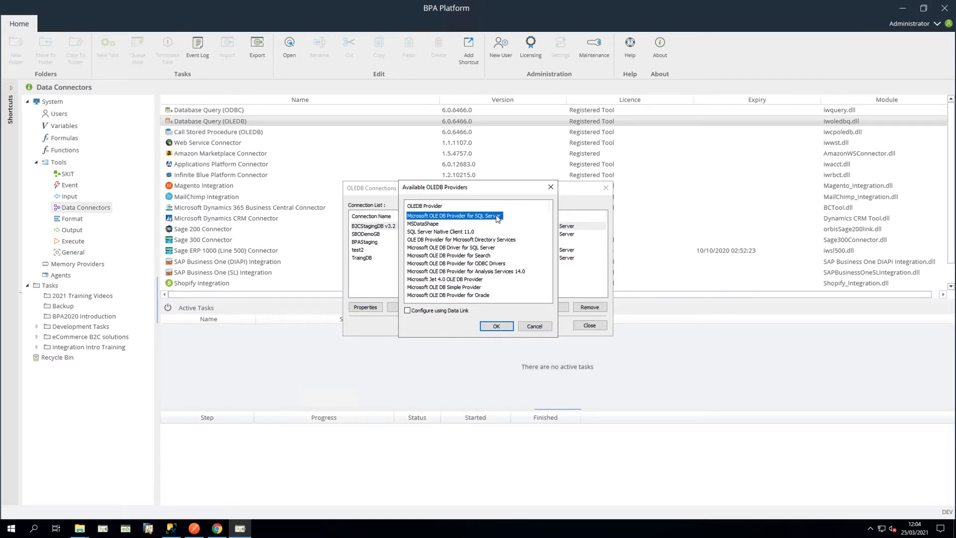
click(497, 327)
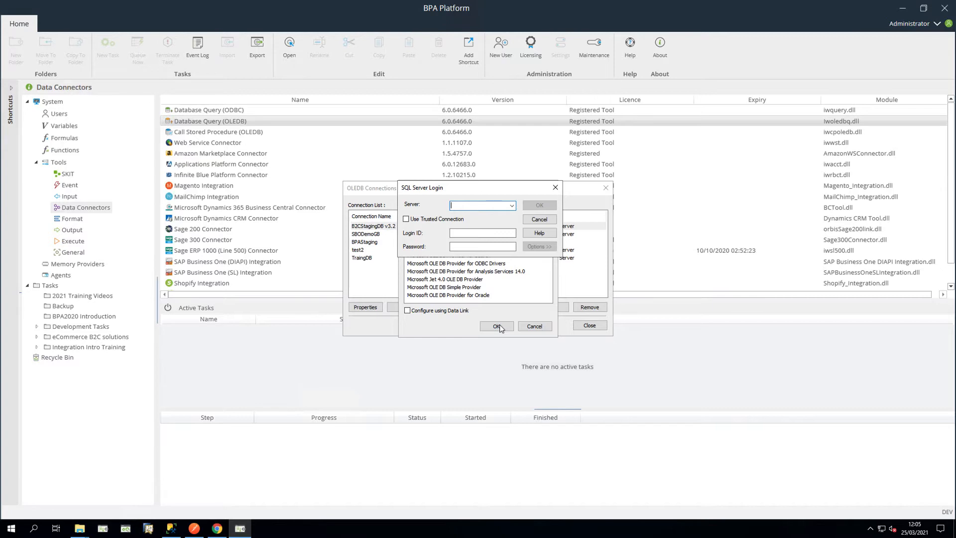
Log in to the (local) SQL Server with a trusted connection and choose BPATrainingDB as the database
click(512, 206)
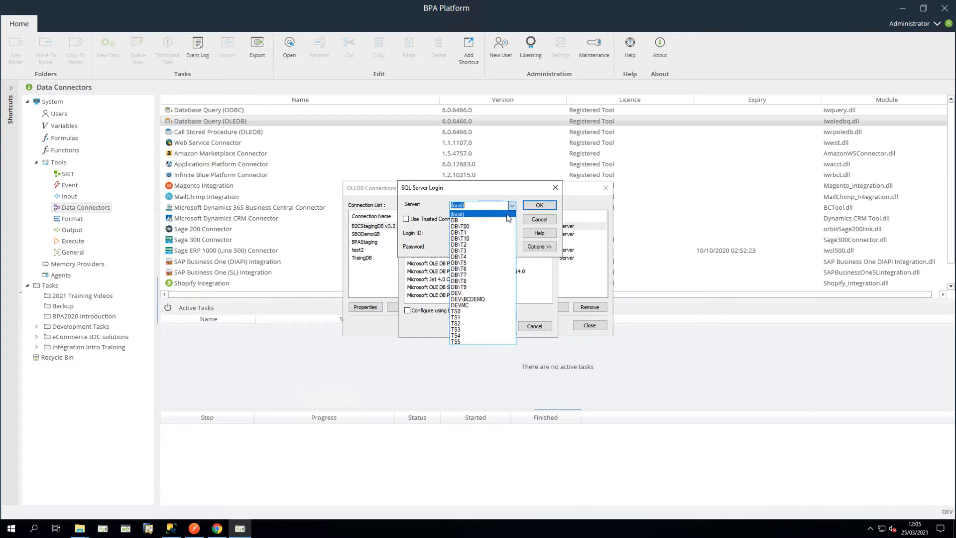
click(507, 215)
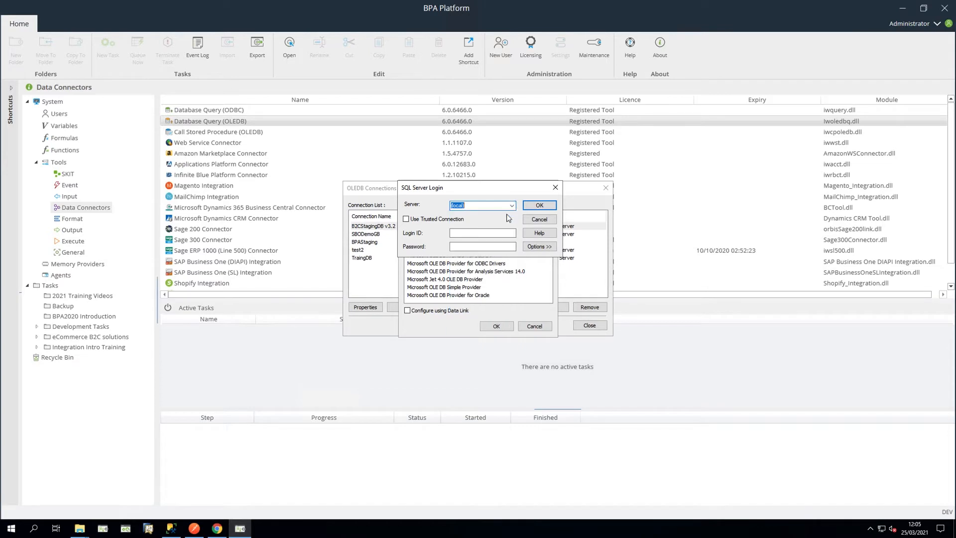
click(407, 220)
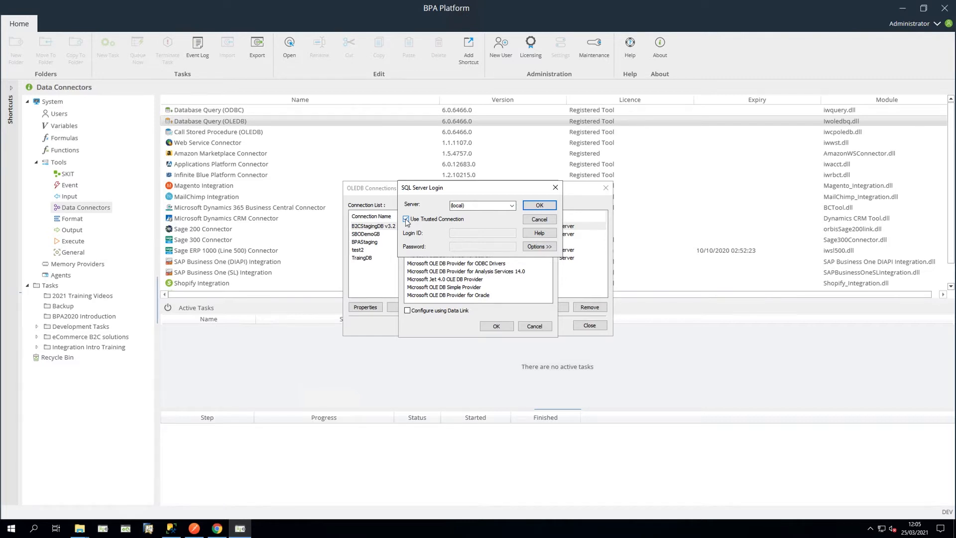
click(542, 247)
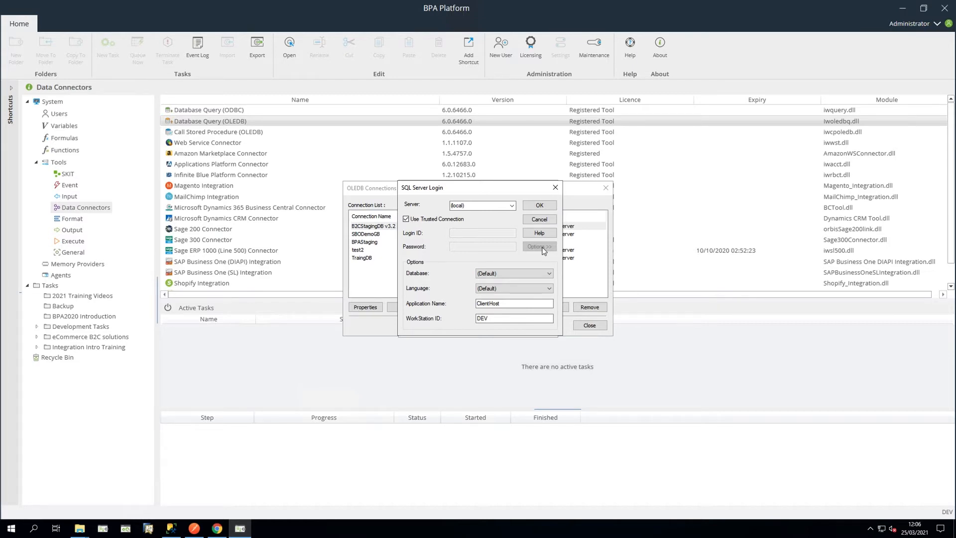
click(547, 274)
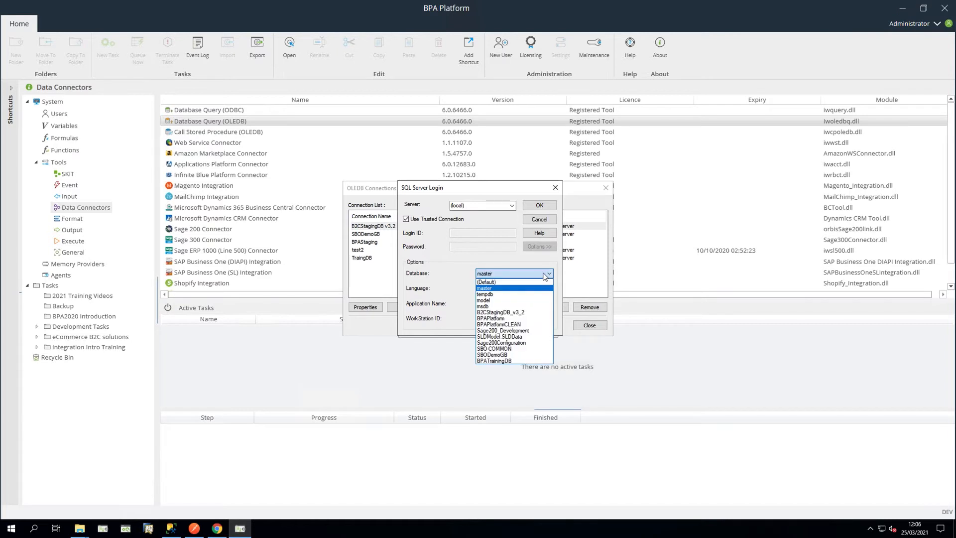
click(542, 361)
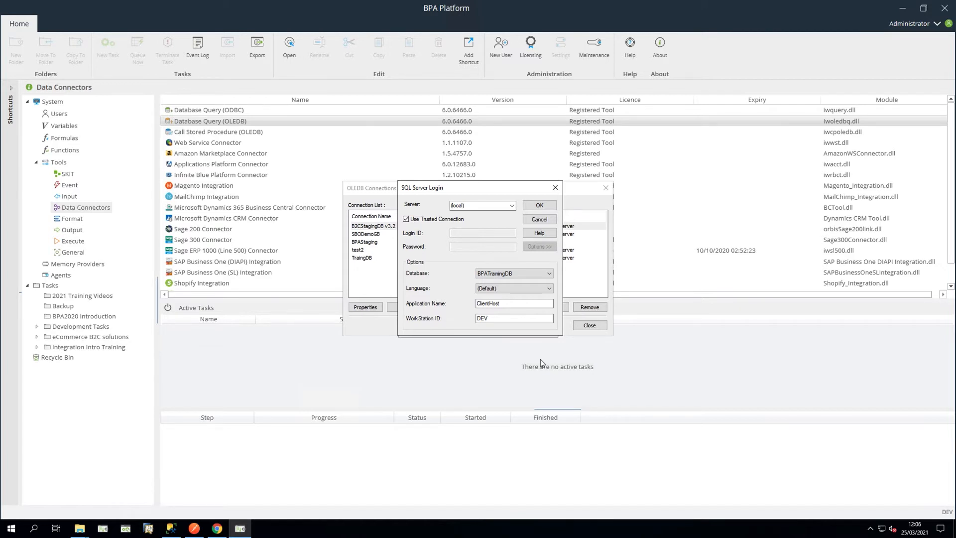
click(539, 205)
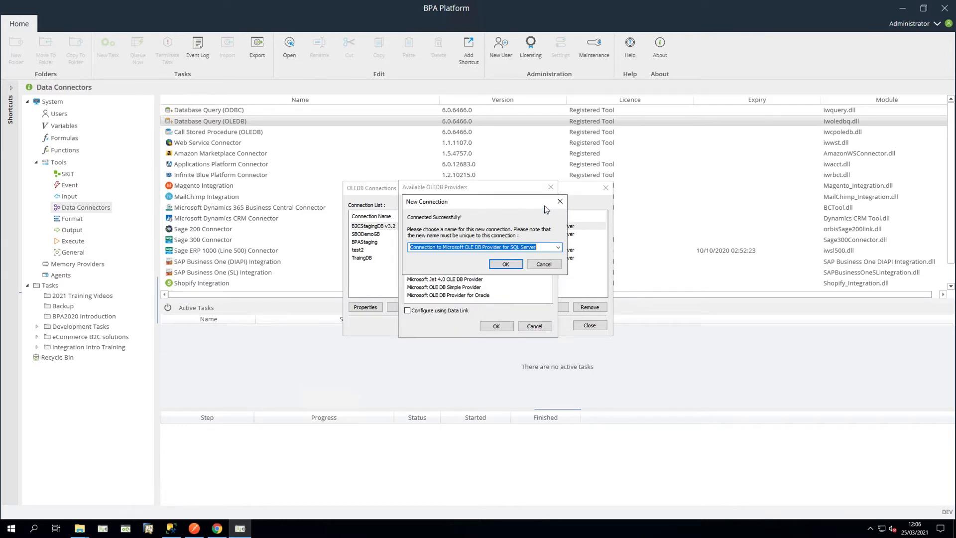
Name the new OLEDB connection TrainingDBVideo and save it
drag(541, 247, 402, 245)
text(TrainingDBVideo)
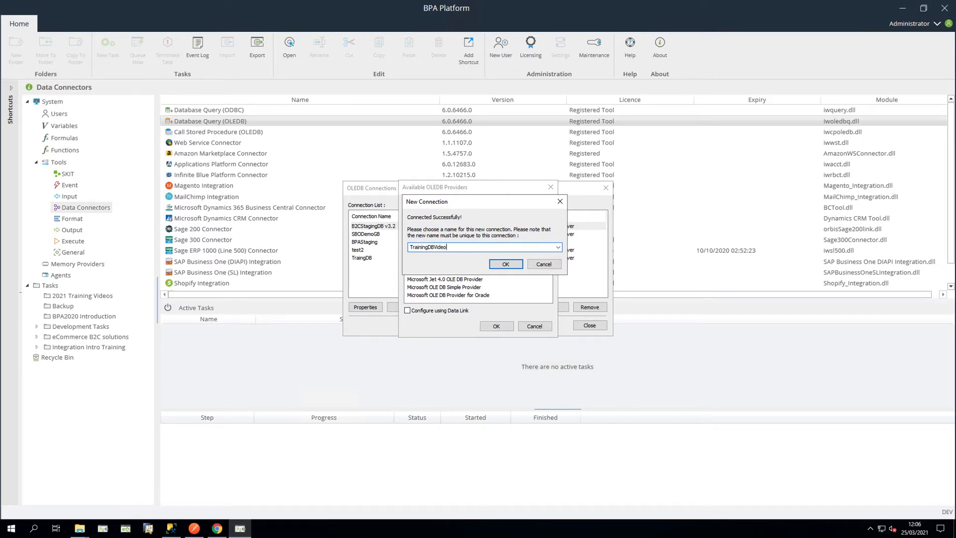
click(506, 264)
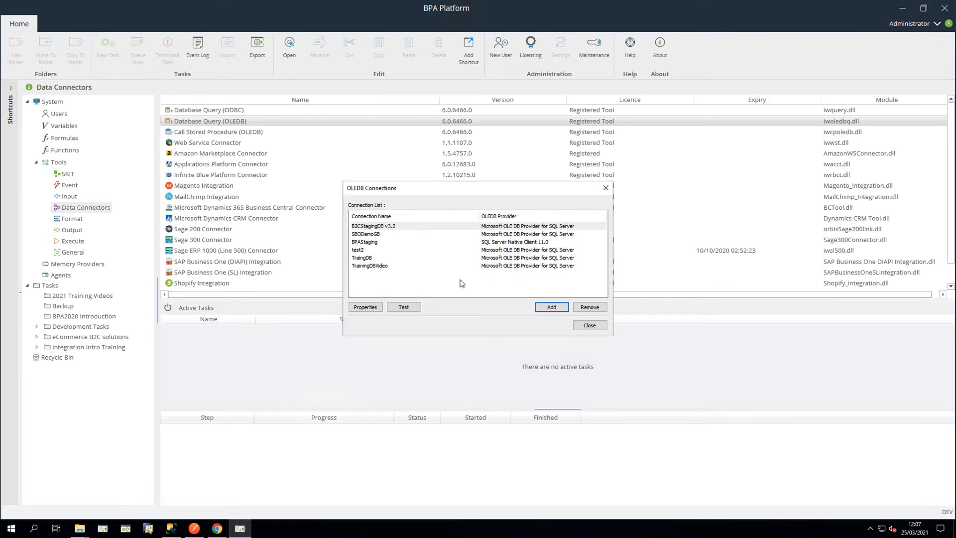
Test the TrainingDBVideo connection in the OLEDB connection list and dismiss the test message
click(388, 267)
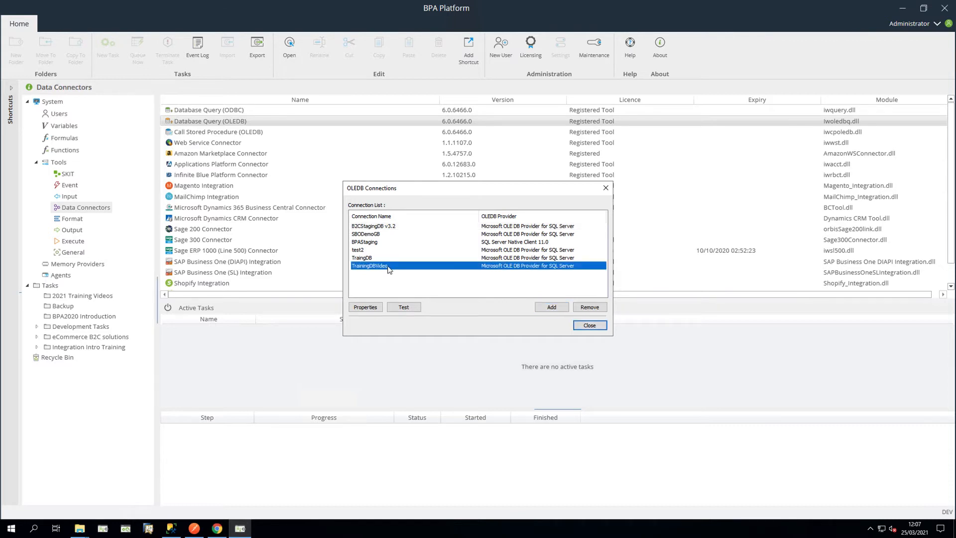
click(416, 308)
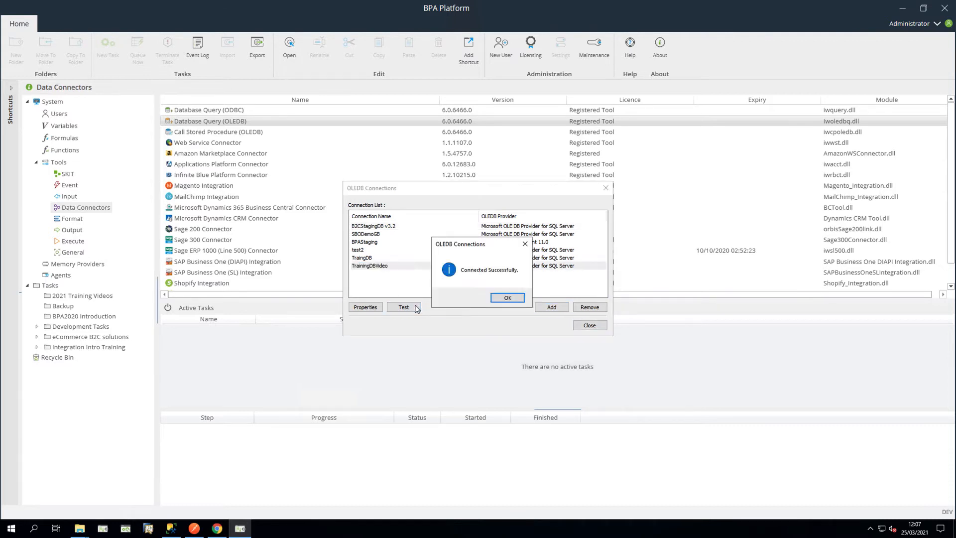
click(499, 297)
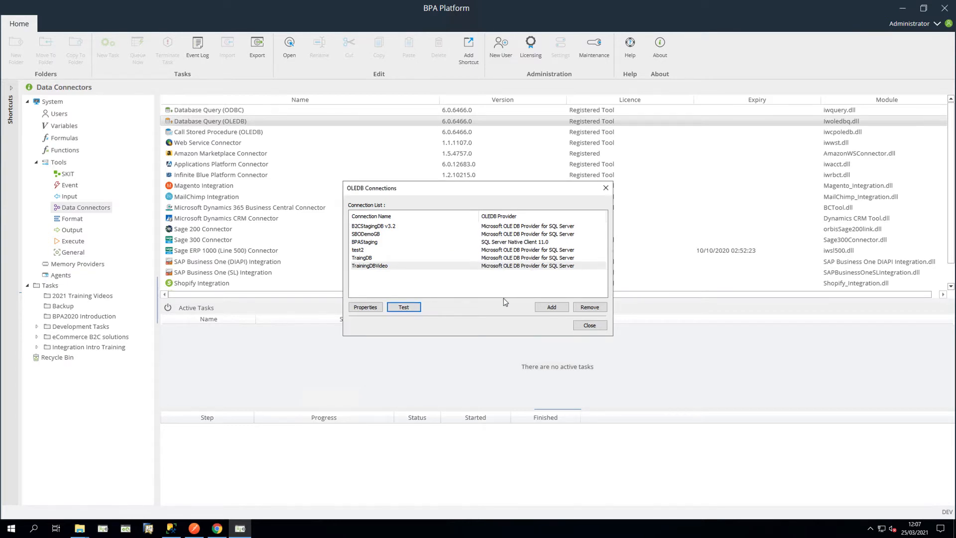
Review the general, connection, cursor and option properties of TrainingDBVideo, and close the OLEDB connection list
click(368, 308)
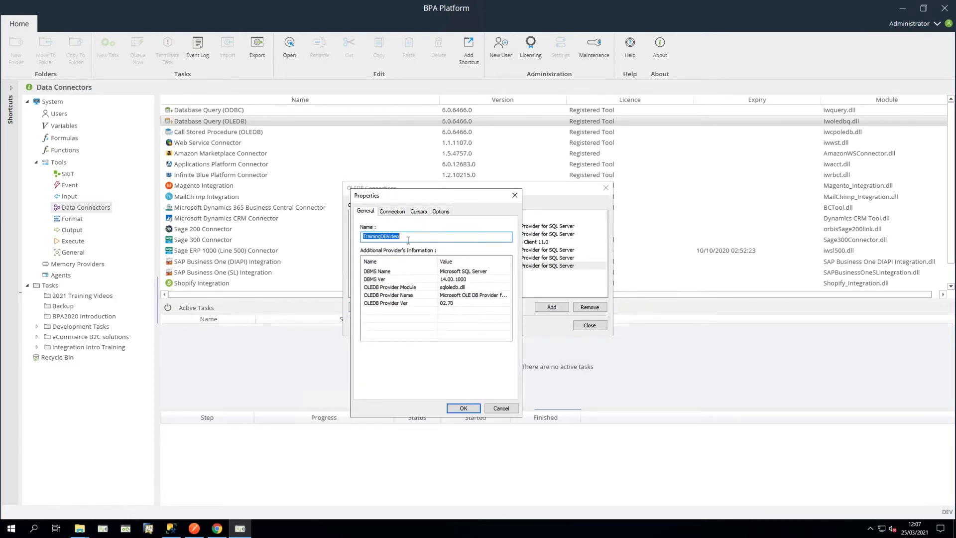
click(391, 213)
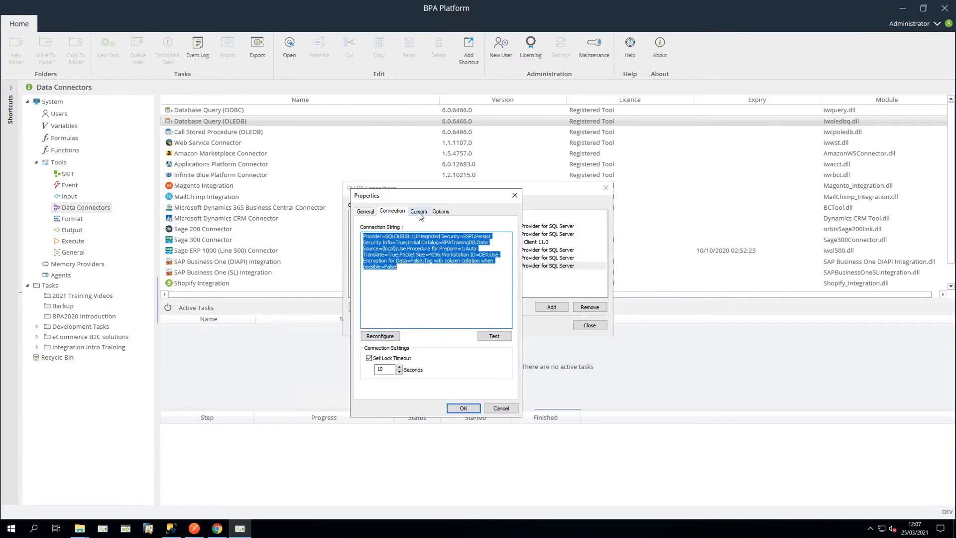
click(419, 214)
click(441, 212)
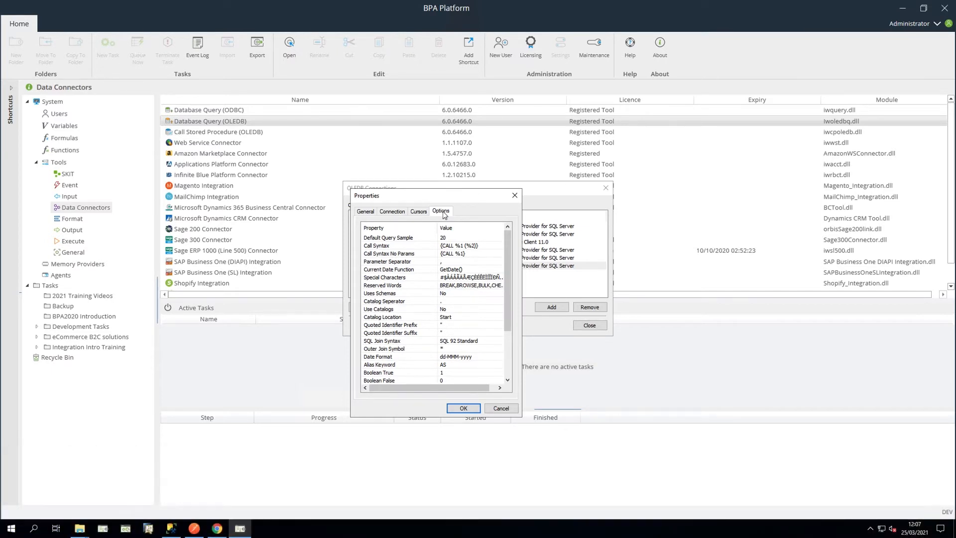
click(463, 408)
click(580, 328)
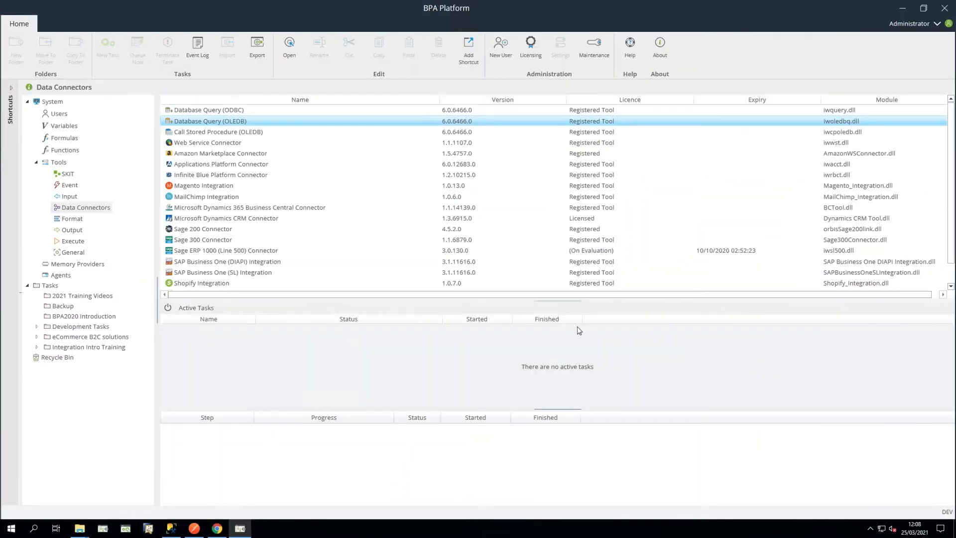
Create a new task named Account On Hold in the 2021 Training Videos folder
click(105, 298)
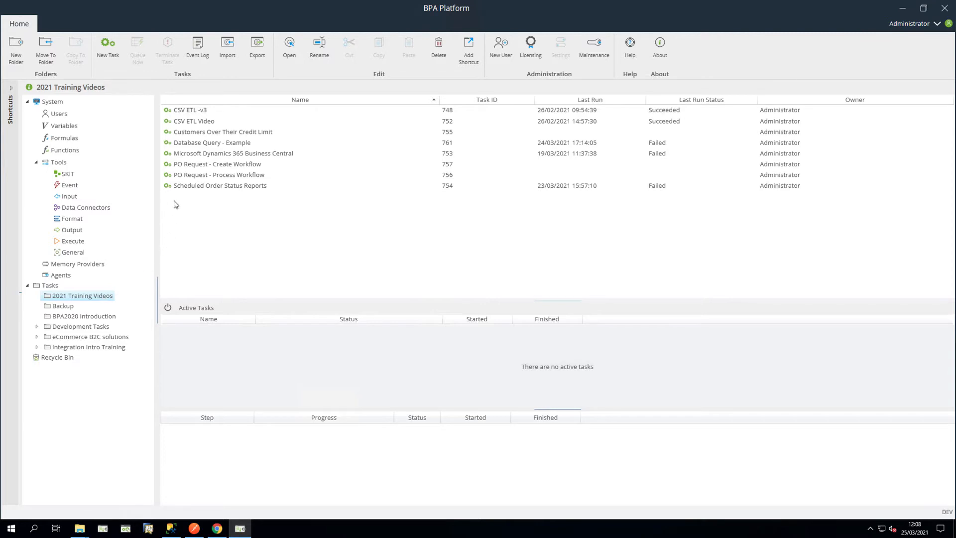
click(111, 46)
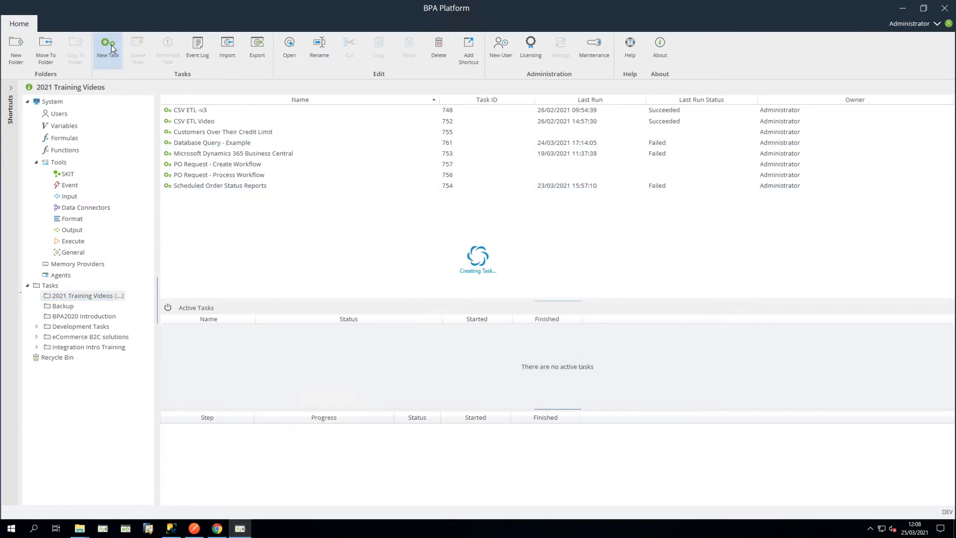
triple_click(128, 78)
text(Account On Hold)
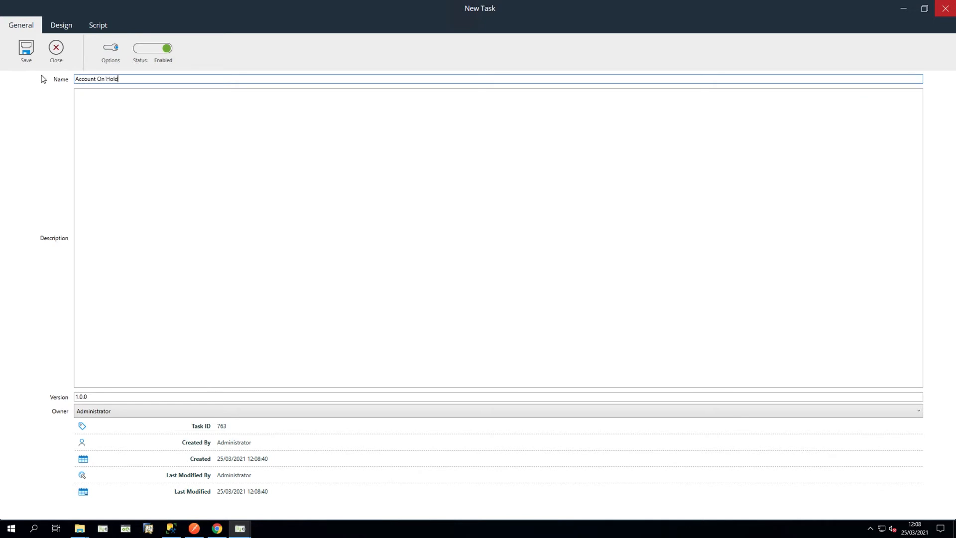
Add a Database Query (OLEDB) input step to the upper-left area of the task's design canvas
click(71, 27)
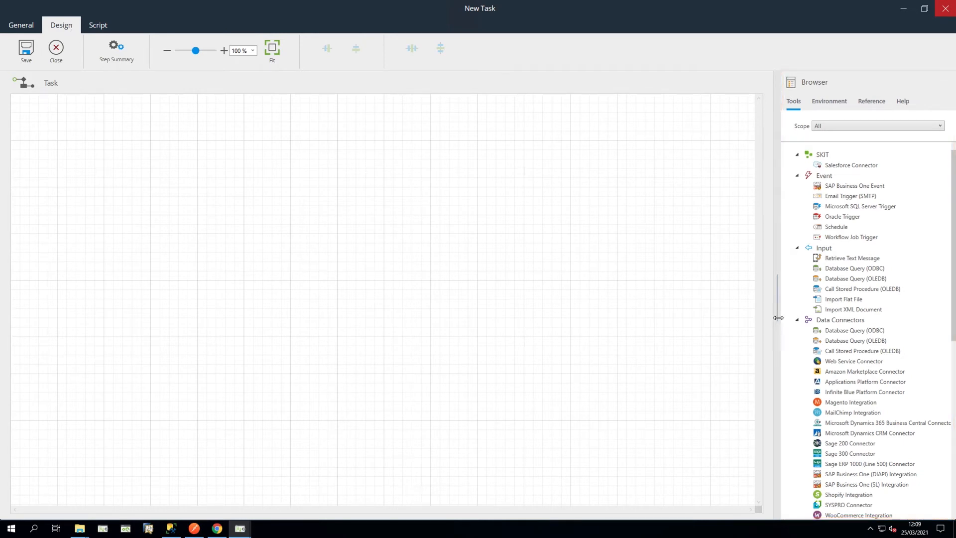
click(830, 282)
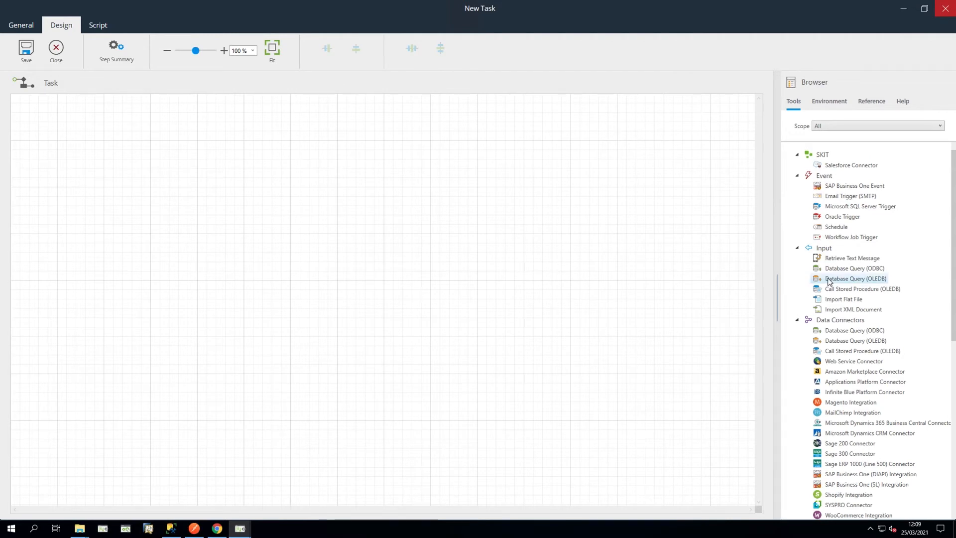
drag(830, 282, 126, 161)
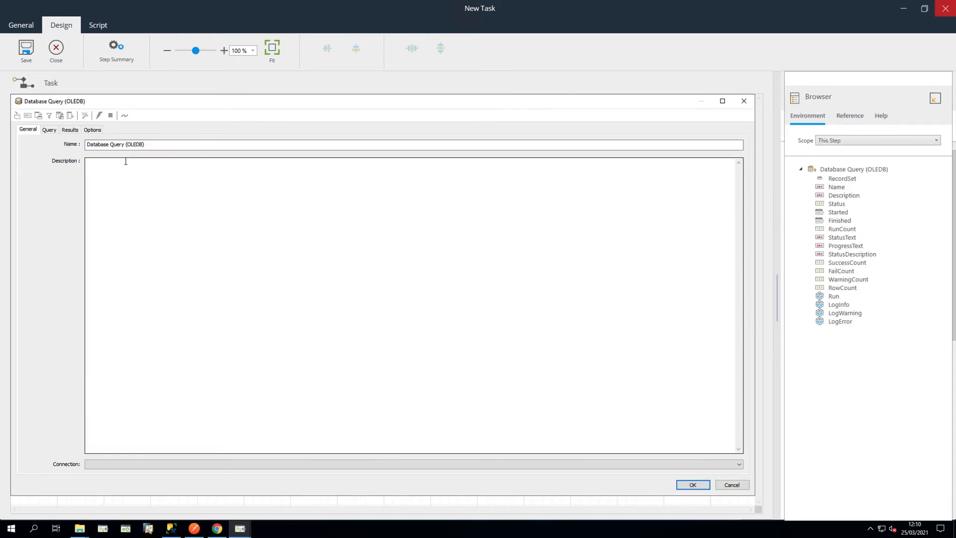
Name the query step Accounts on Hold Query and assign it the TrainingDBVideo connection
drag(146, 145, 86, 144)
text(Accounts on Hold Query)
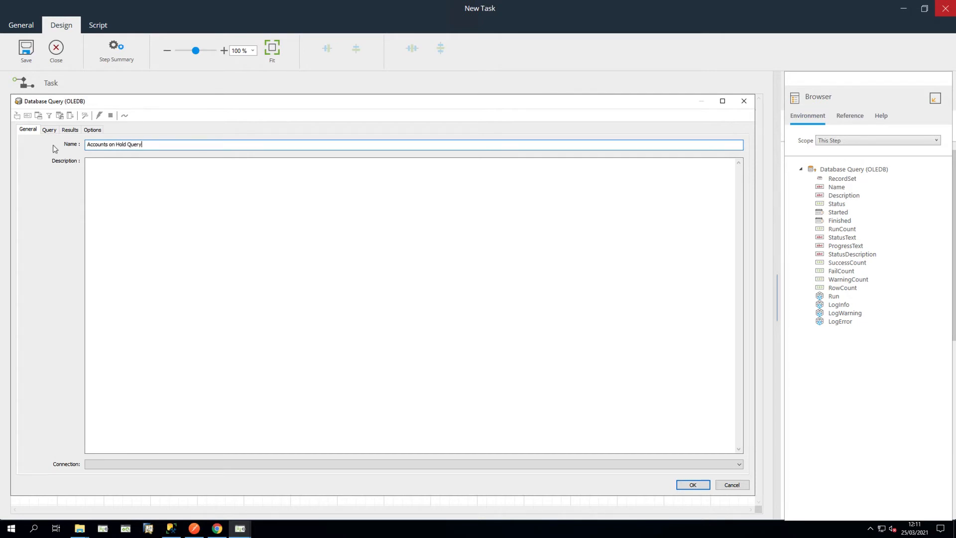
click(345, 464)
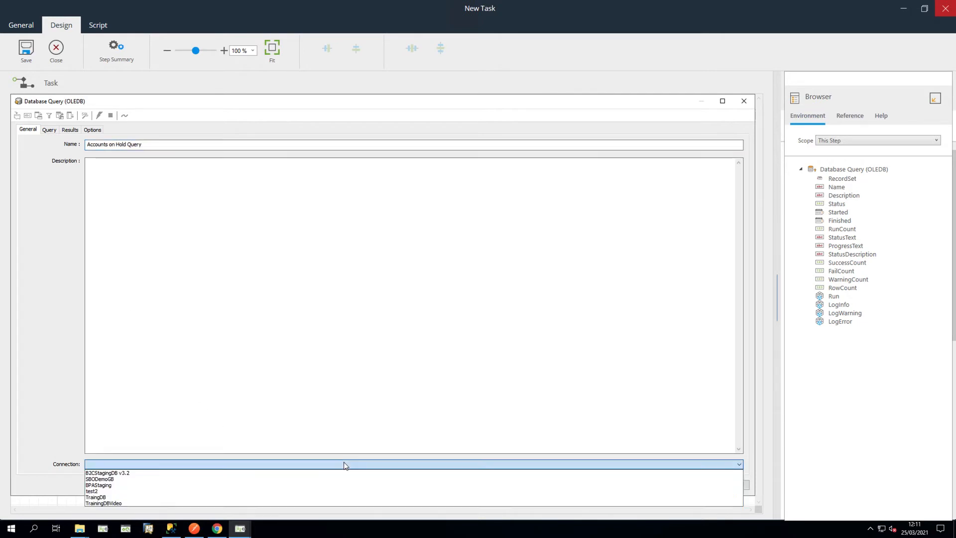
click(339, 503)
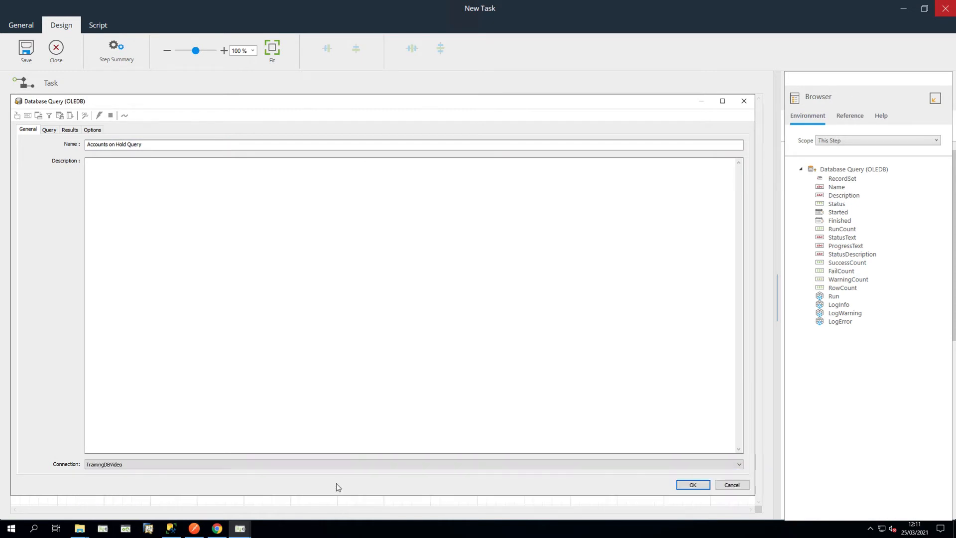
Open the step's query designer and enlarge its Tables & Joins and Criteria areas
click(55, 133)
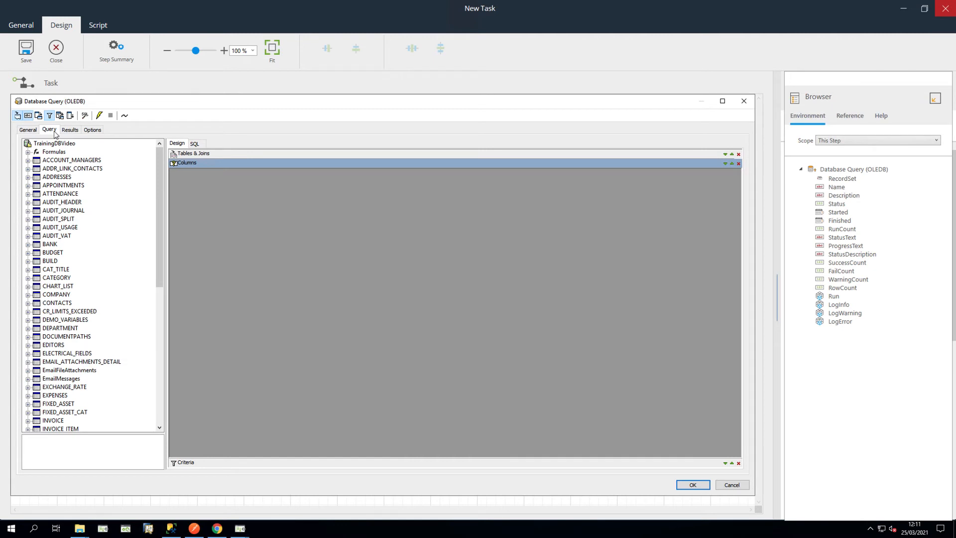
drag(245, 163, 249, 285)
drag(233, 462, 235, 377)
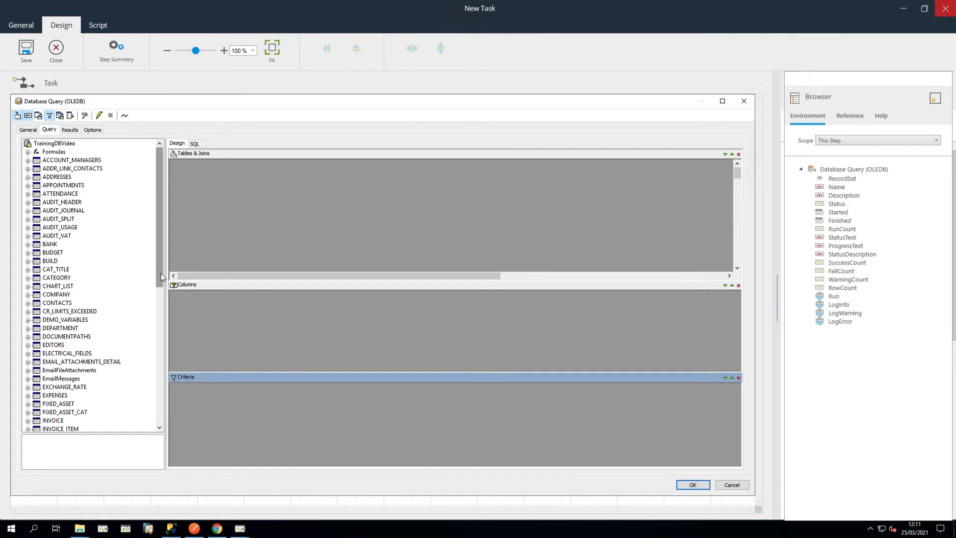
Add the NAME, CONTACT_NAME and TELEPHONE fields from the SALES_LEDGER table to the query columns
drag(159, 278, 158, 361)
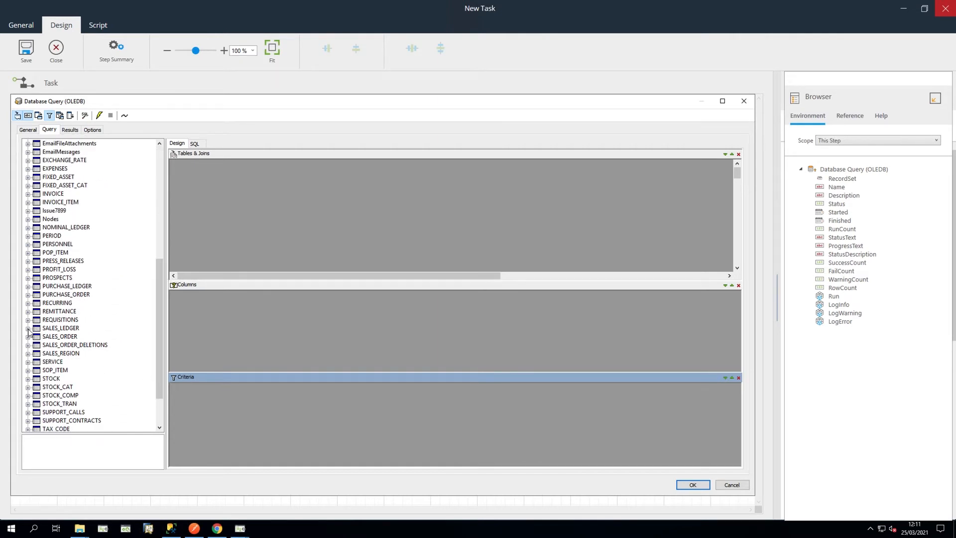
click(28, 330)
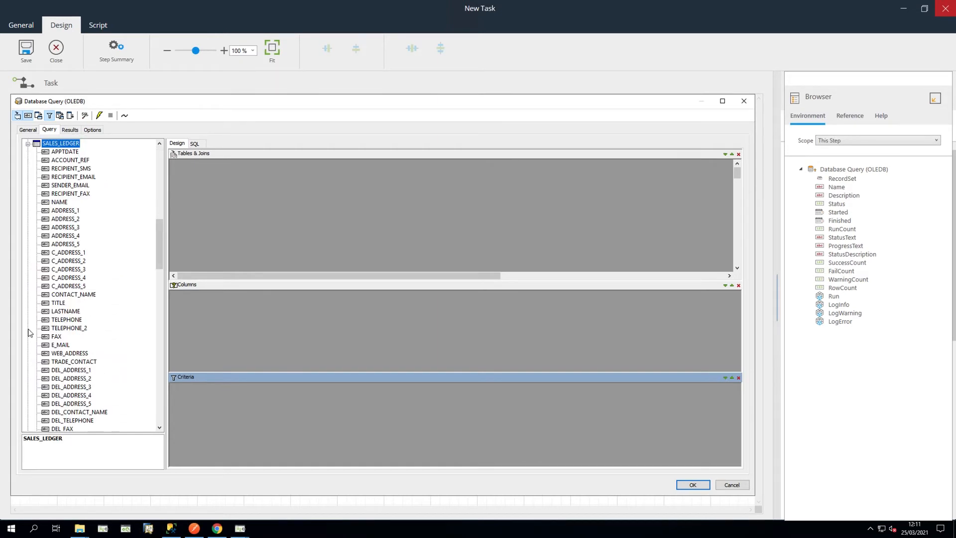
drag(61, 203, 190, 303)
drag(84, 295, 220, 304)
click(68, 321)
drag(68, 322, 279, 303)
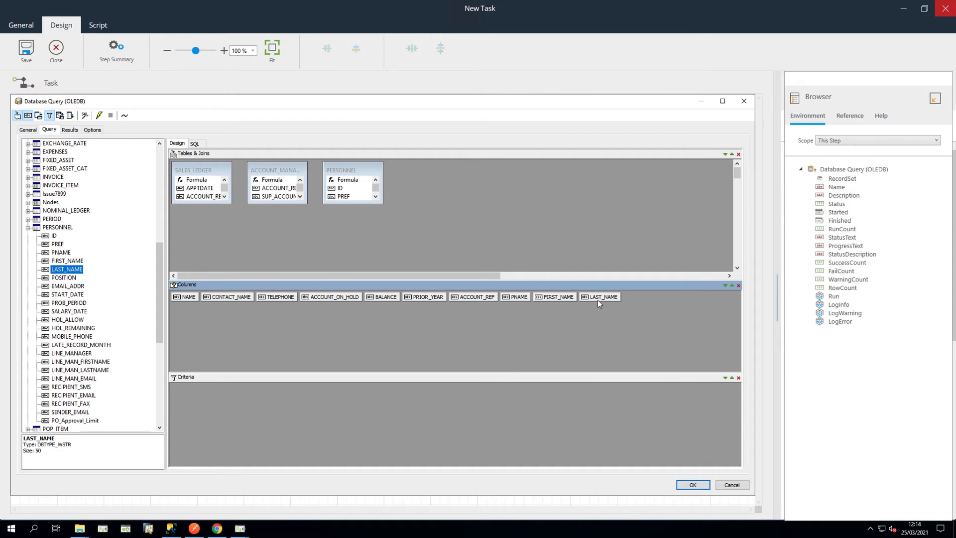
Move the PERSONNEL table away from the other tables in Tables & Joins and enlarge it to show more fields
click(434, 170)
drag(434, 170, 542, 168)
drag(567, 205, 639, 270)
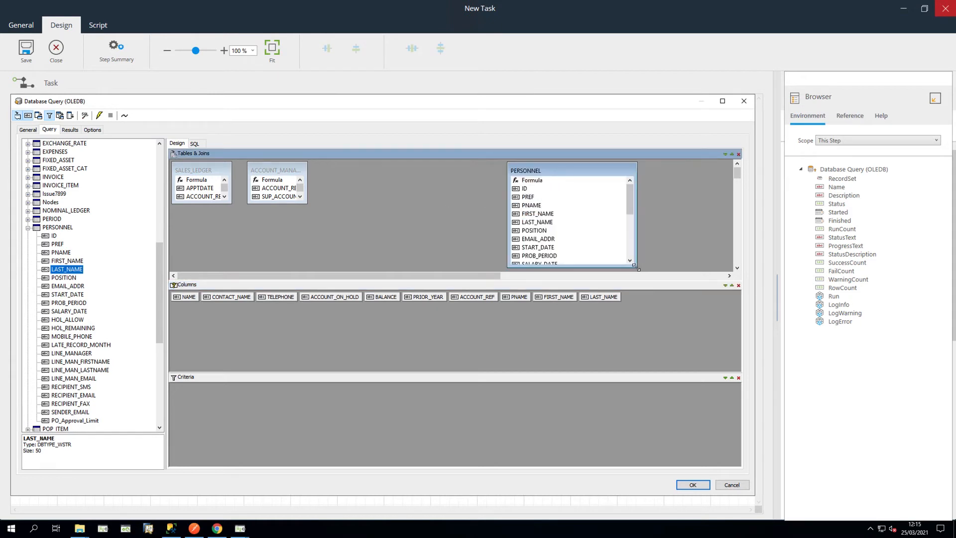
Enlarge the ACCOUNT_MANAGERS and SALES_LEDGER tables in Tables & Joins and space all three tables apart in a row
drag(287, 171, 367, 170)
drag(392, 205, 481, 269)
click(233, 204)
drag(250, 215, 294, 259)
drag(348, 268, 349, 260)
drag(535, 267, 535, 261)
drag(547, 171, 554, 170)
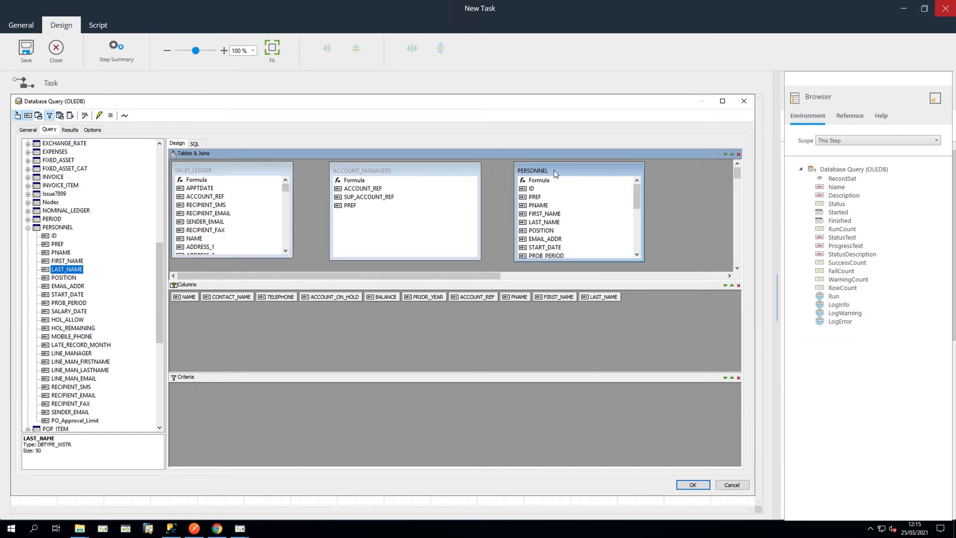
Join SALES_LEDGER to ACCOUNT_MANAGERS on ACCOUNT_REF, and ACCOUNT_MANAGERS to PERSONNEL on PREF
click(213, 197)
drag(214, 200, 351, 193)
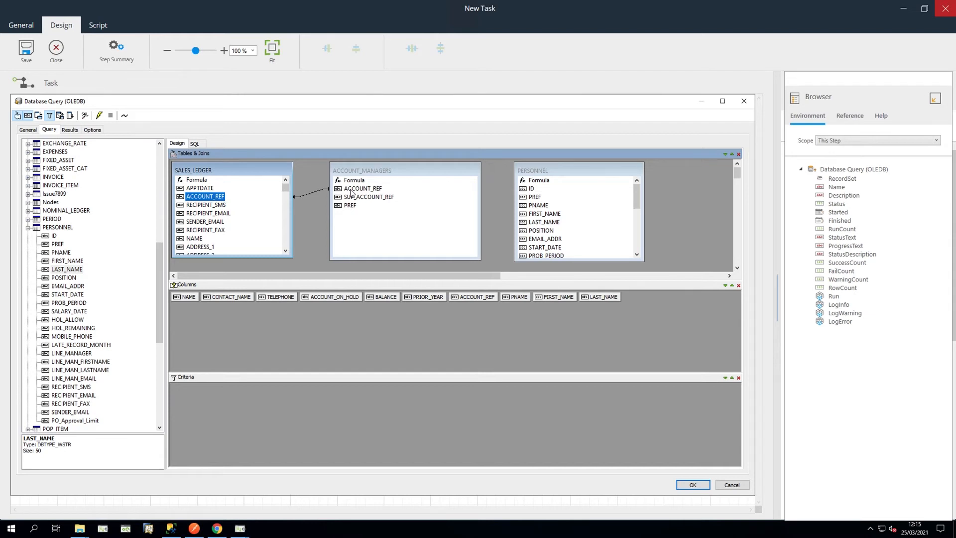
drag(351, 206, 528, 199)
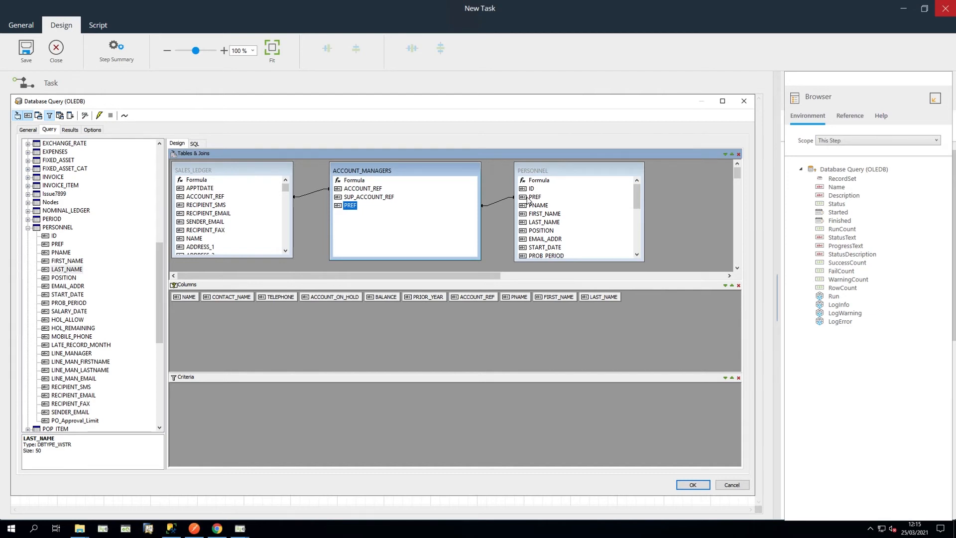
Enlarge the Criteria area and add the ACCOUNT_ON_HOLD, BALANCE and PRIOR_YEAR columns to it as criteria
drag(466, 377, 464, 325)
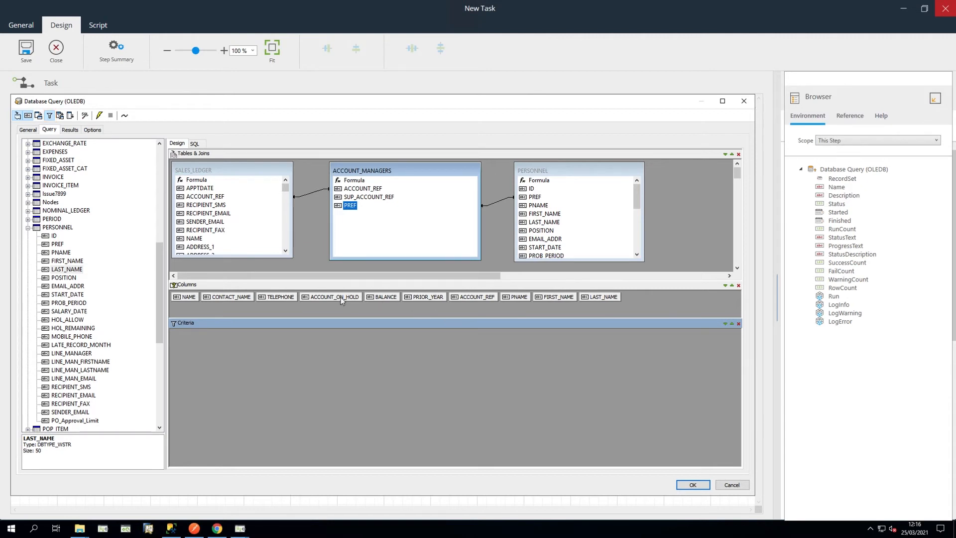
click(340, 315)
drag(340, 313, 282, 350)
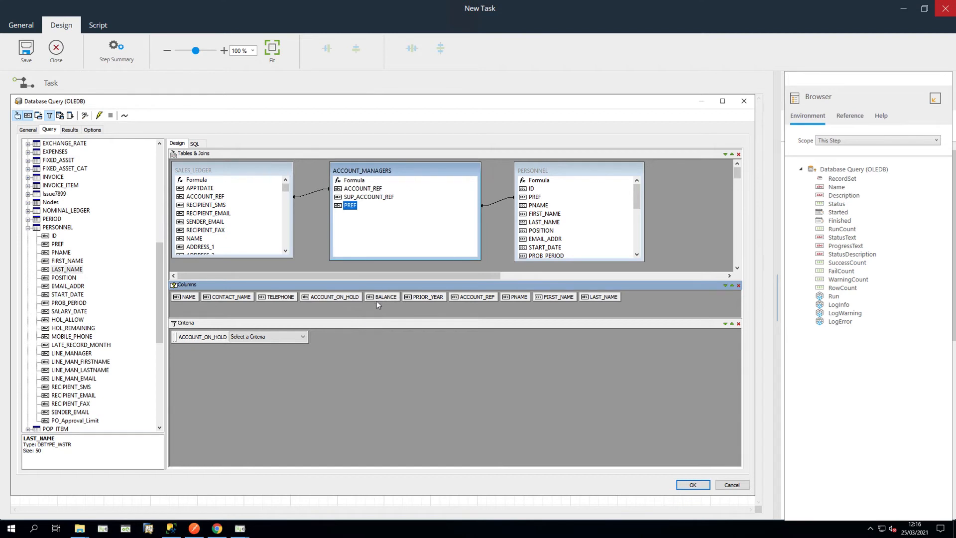
drag(264, 373, 253, 372)
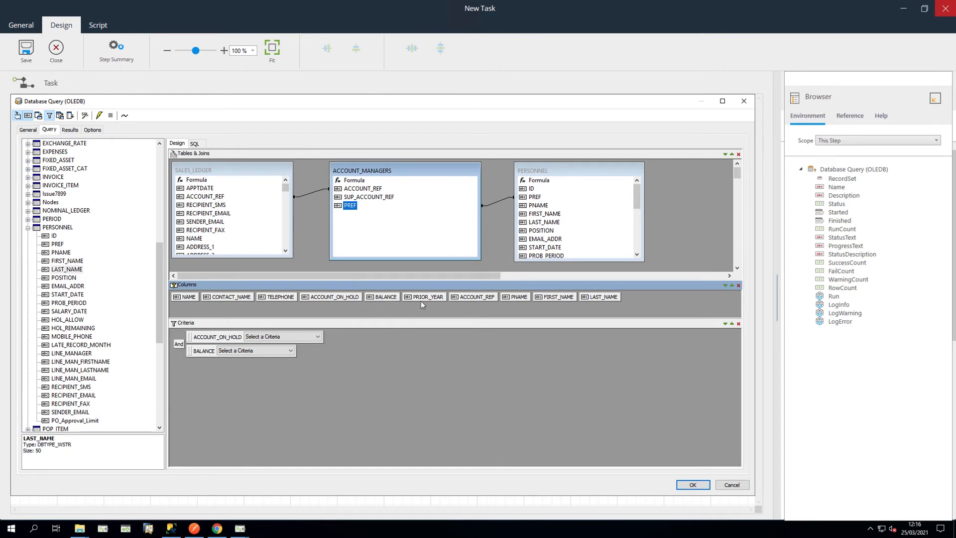
drag(421, 299, 276, 373)
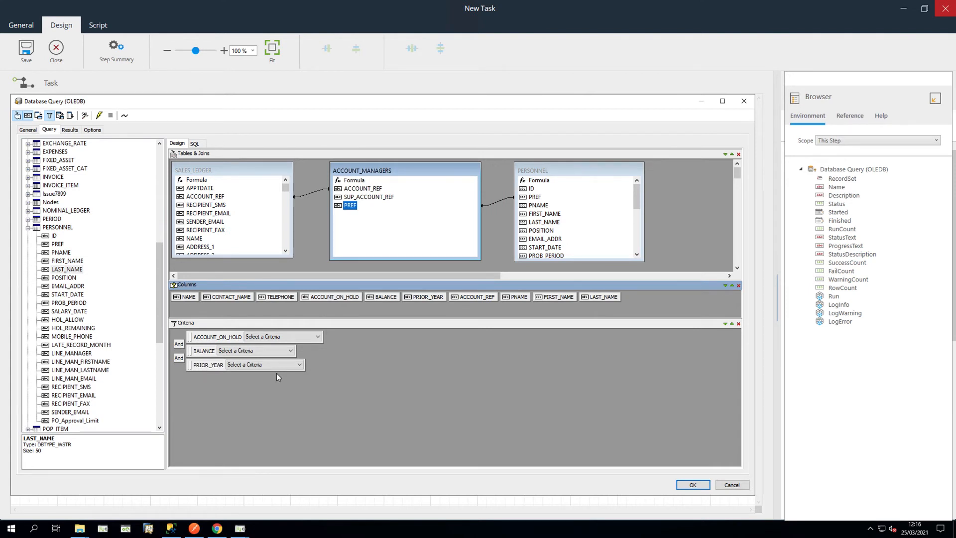
Set the criteria so that ACCOUNT_ON_HOLD equals 1 and BALANCE is greater than 1000
click(305, 336)
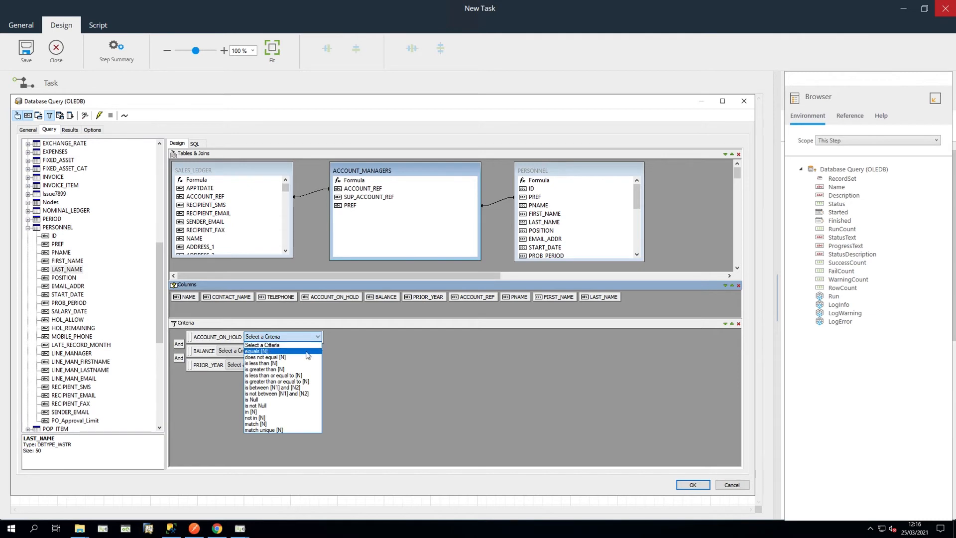
click(306, 352)
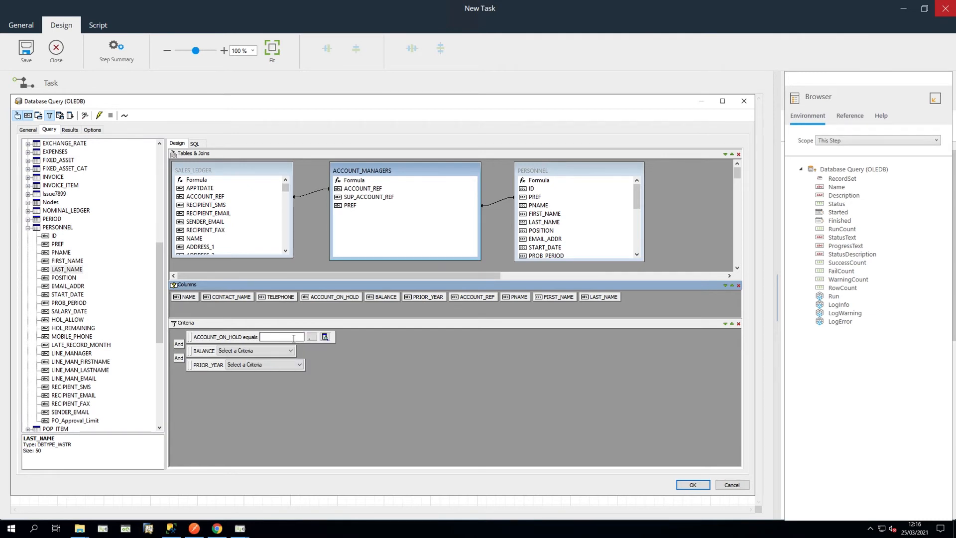
text(1)
click(293, 350)
click(244, 384)
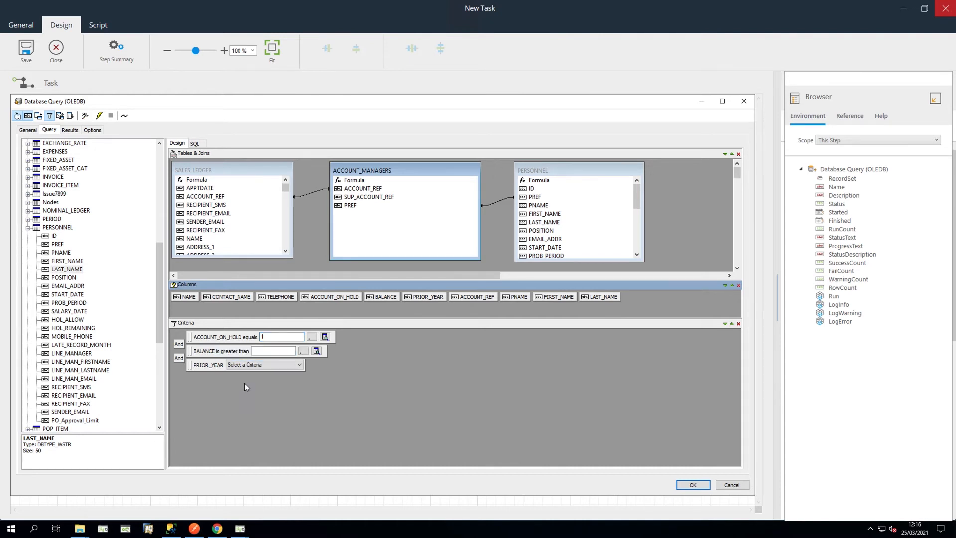
text(1000)
Set PRIOR_YEAR to is greater than 10000 and group it with the BALANCE criterion under an Or condition
click(299, 365)
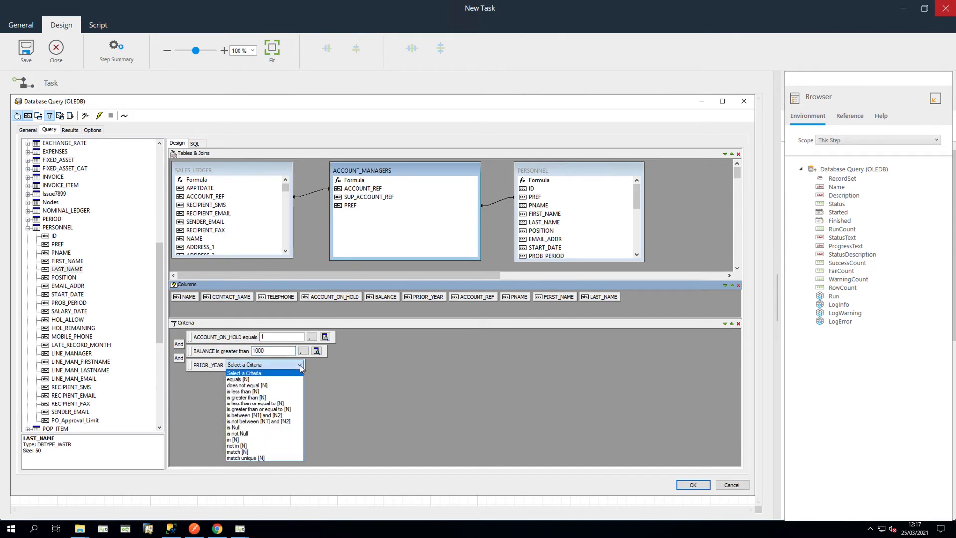
click(288, 397)
text(10000)
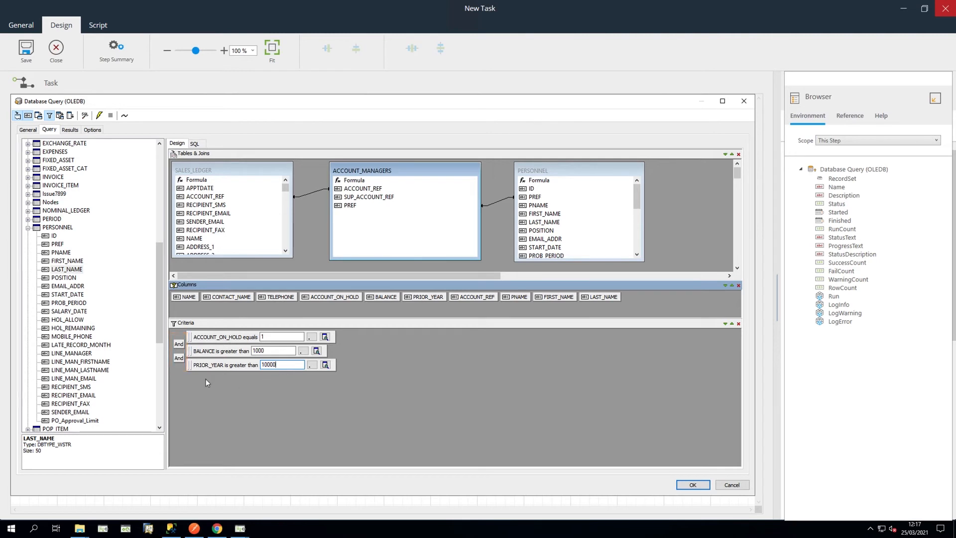
click(179, 358)
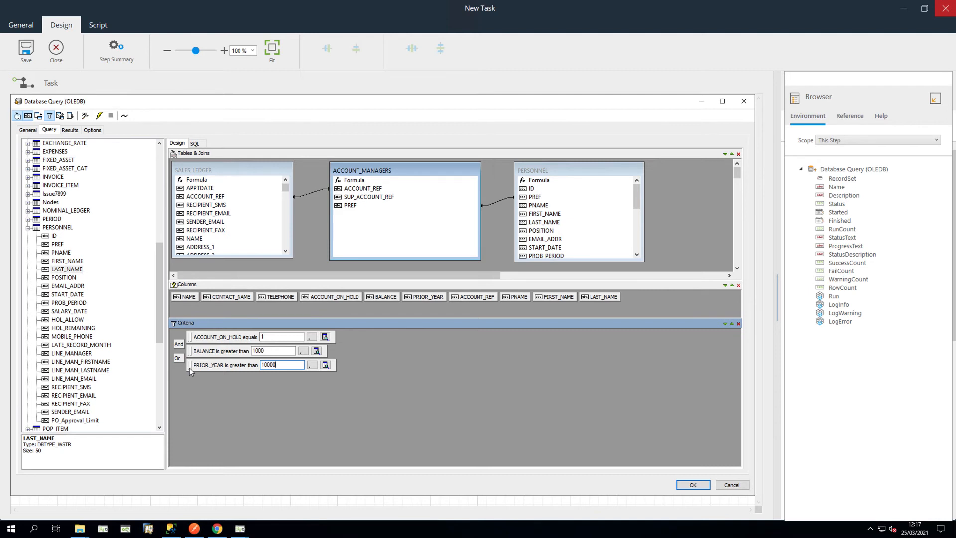
drag(189, 368, 183, 357)
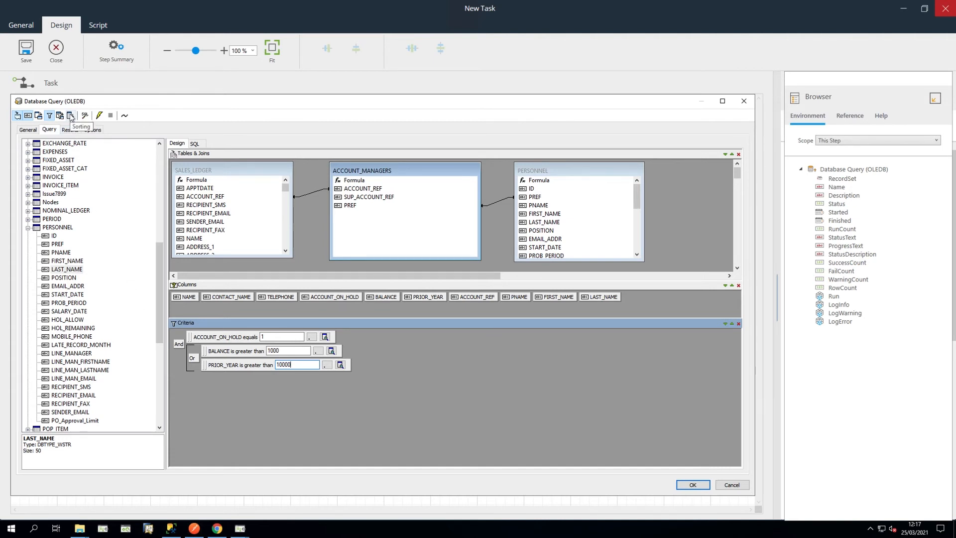
Show the query's Sorting area and sort the results by NAME in ascending order
click(71, 116)
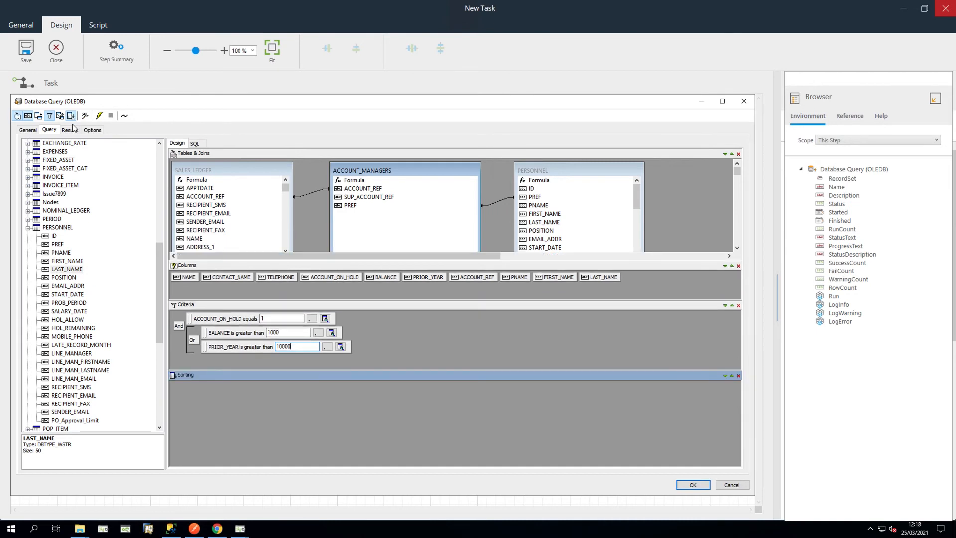
drag(189, 279, 202, 402)
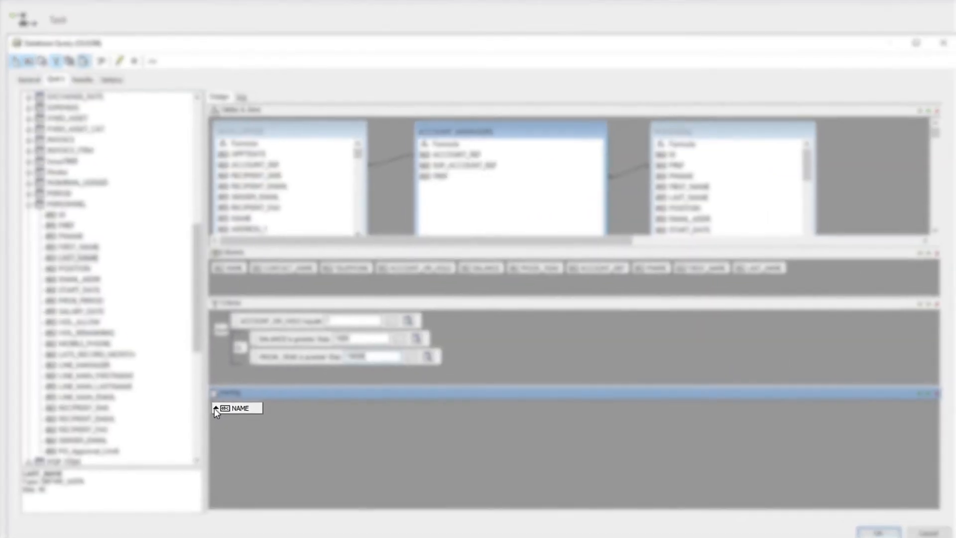
click(174, 387)
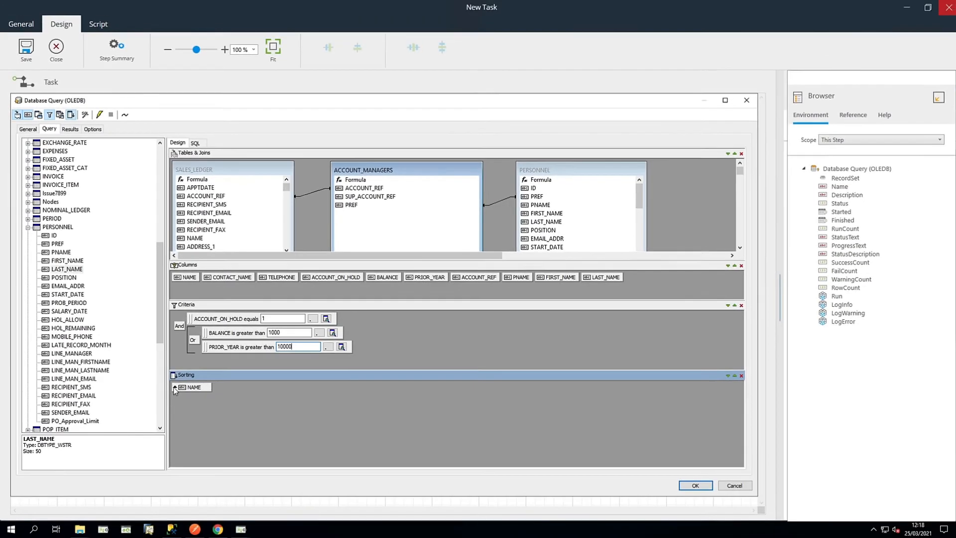
Review the generated SQL, run the query to preview its sample results, and return to the SQL statement
click(195, 144)
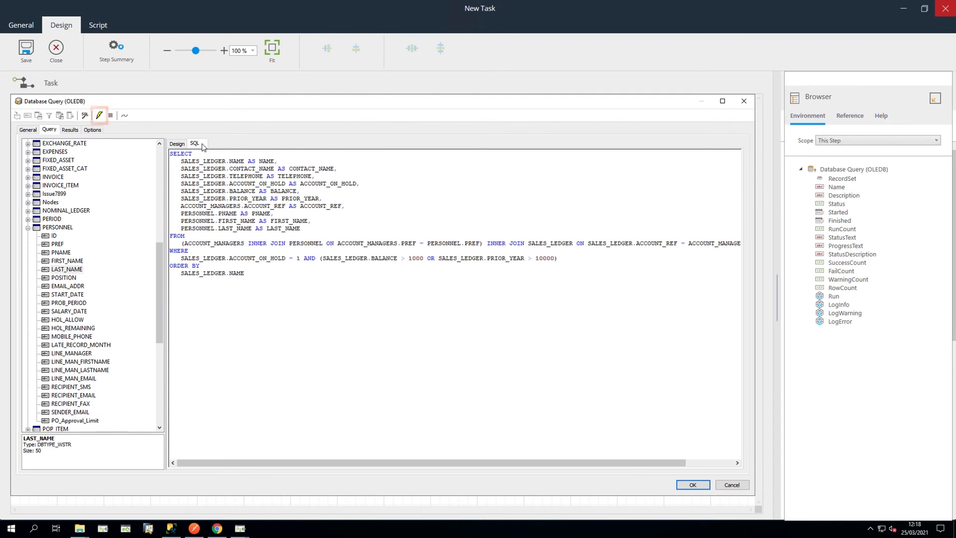
click(99, 117)
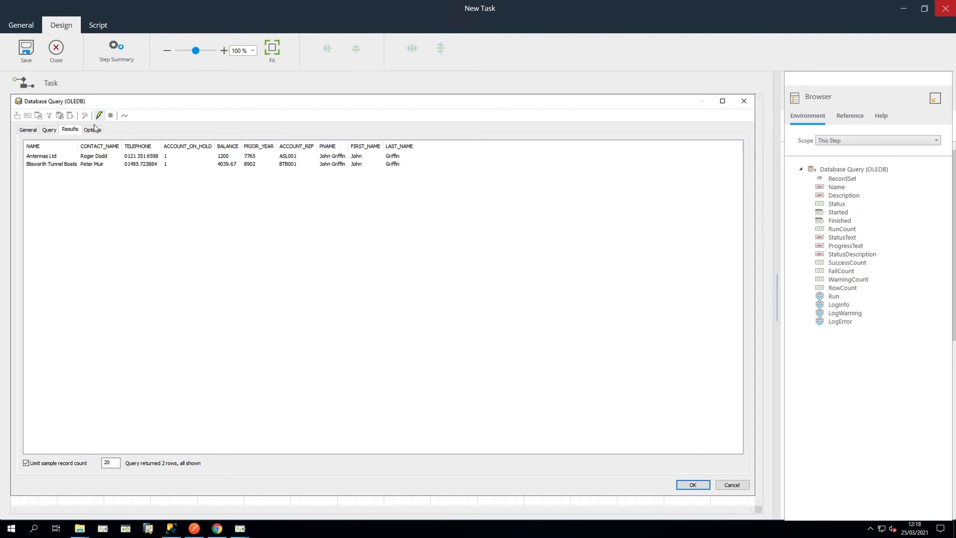
click(49, 130)
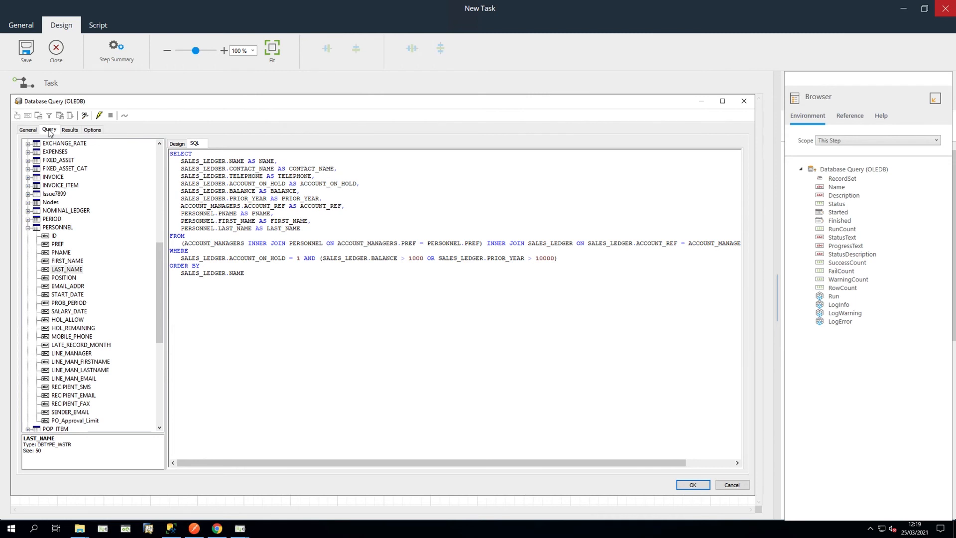
Convert the query to SQL free type mode, then accept the step and execute the query to retrieve its recordset
click(86, 116)
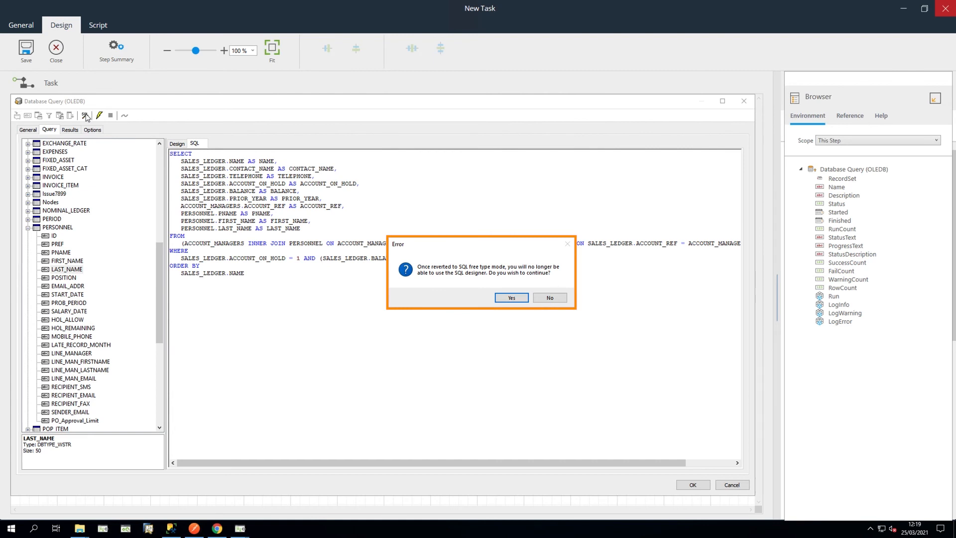
click(507, 297)
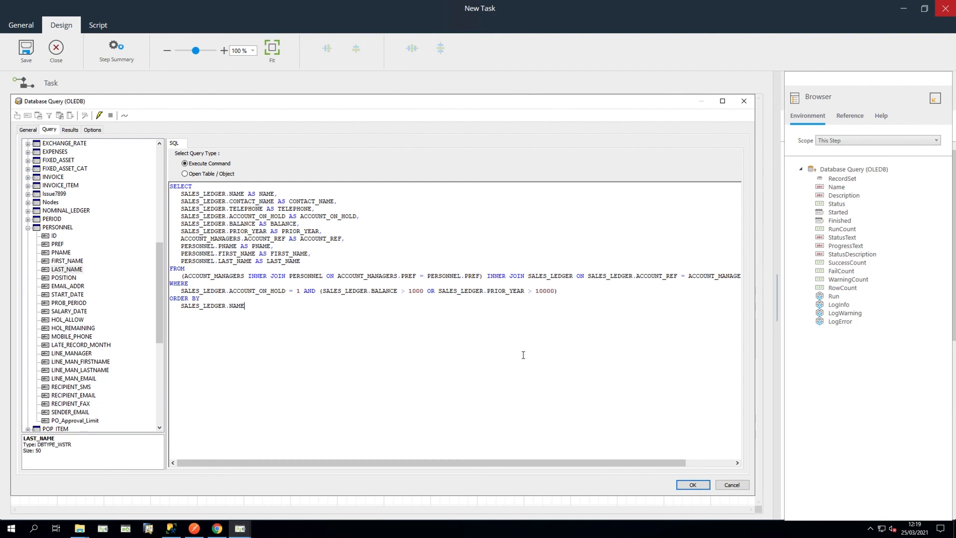
click(691, 486)
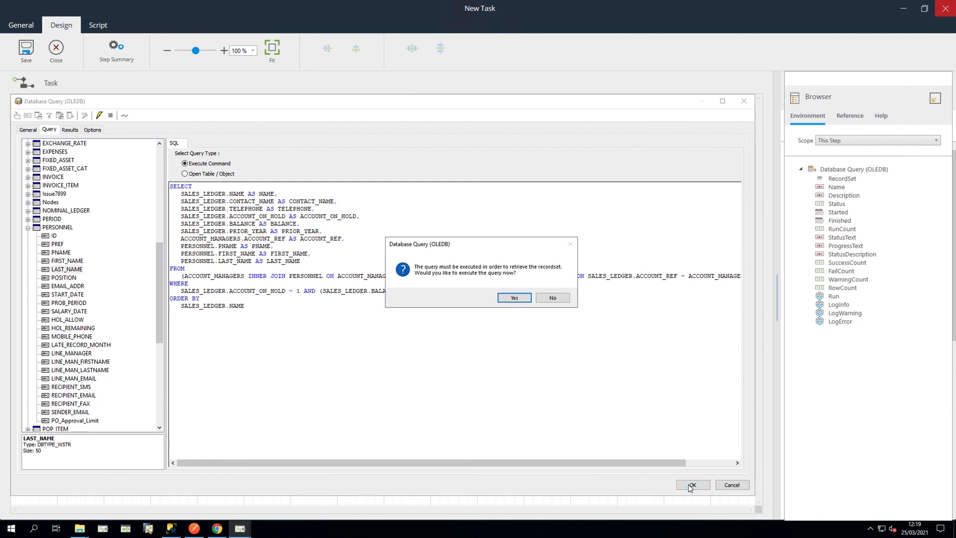
click(517, 299)
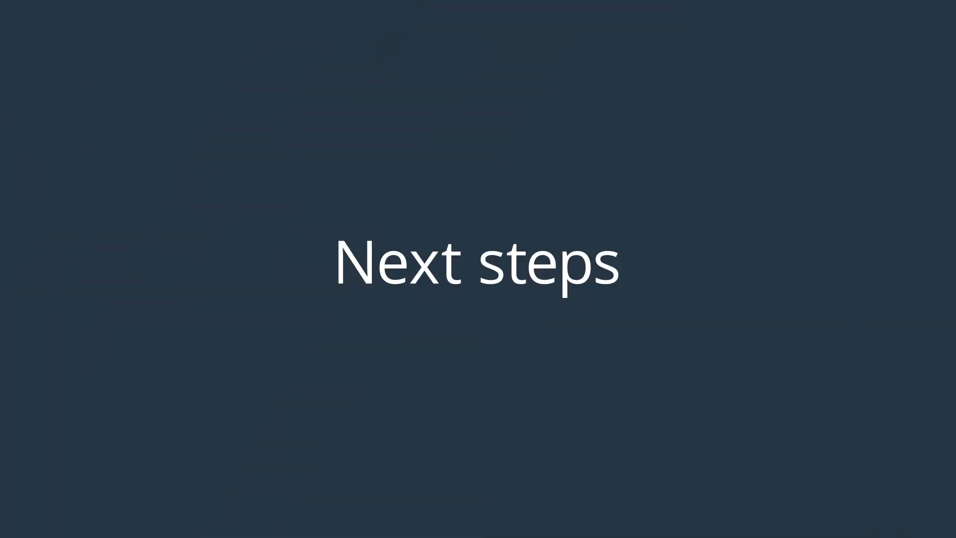